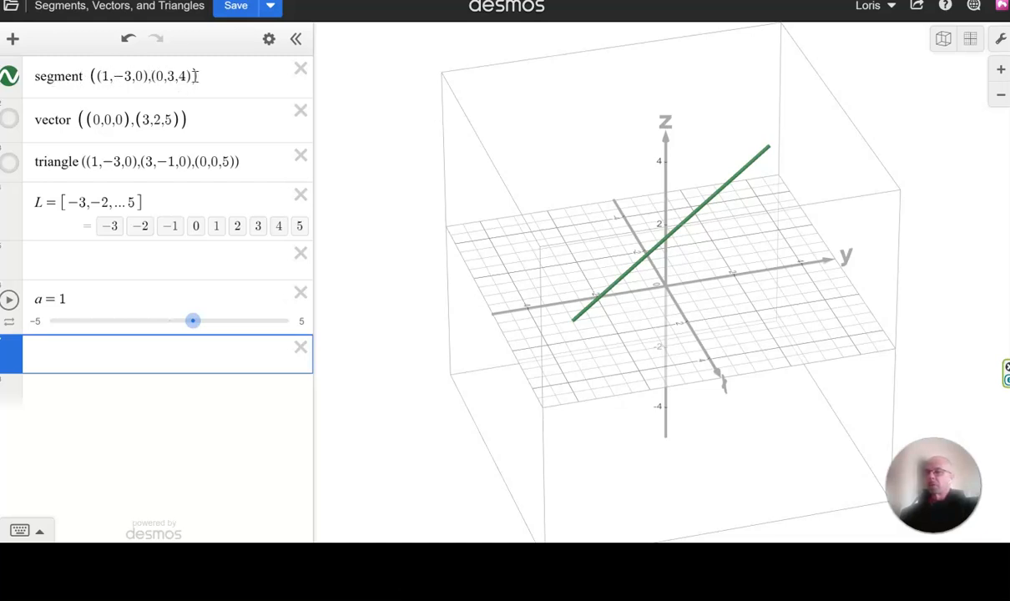
# Duplicate the segment expression and change the copy's first endpoint to (1,5,0).
pyautogui.click(268, 39)
pyautogui.click(258, 76)
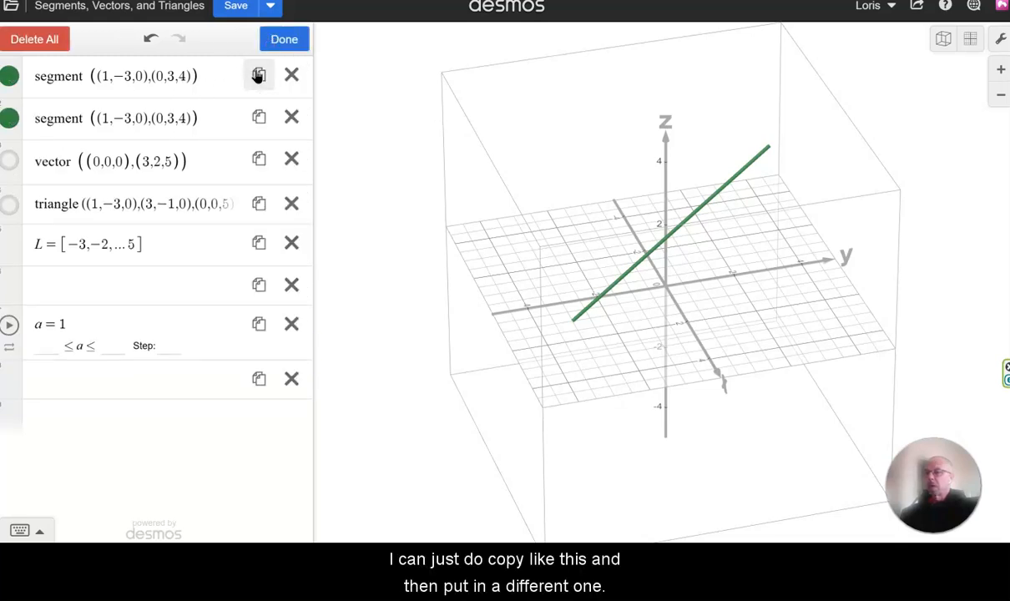
pyautogui.click(280, 41)
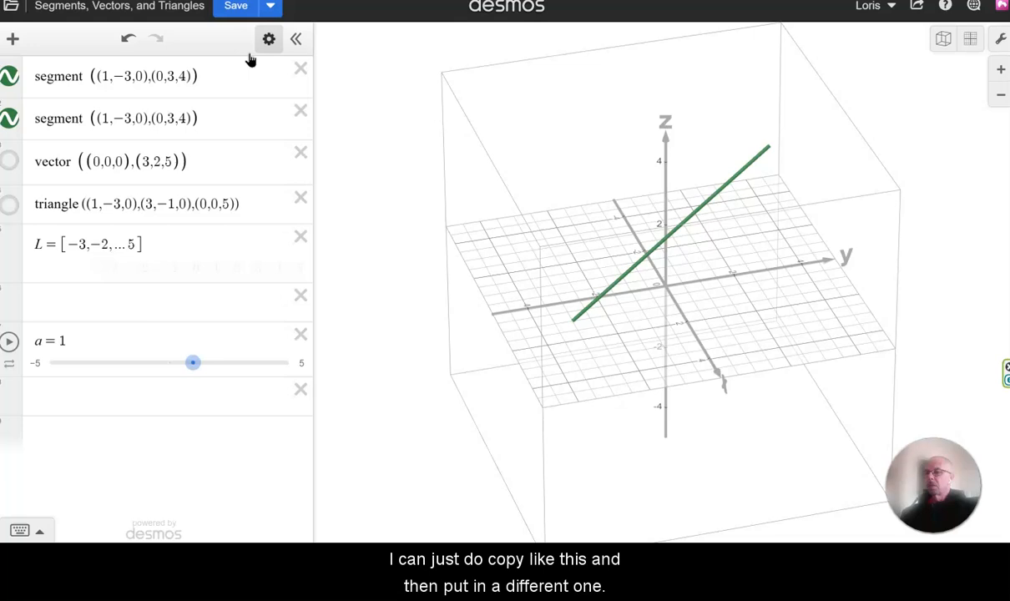
pyautogui.click(134, 118)
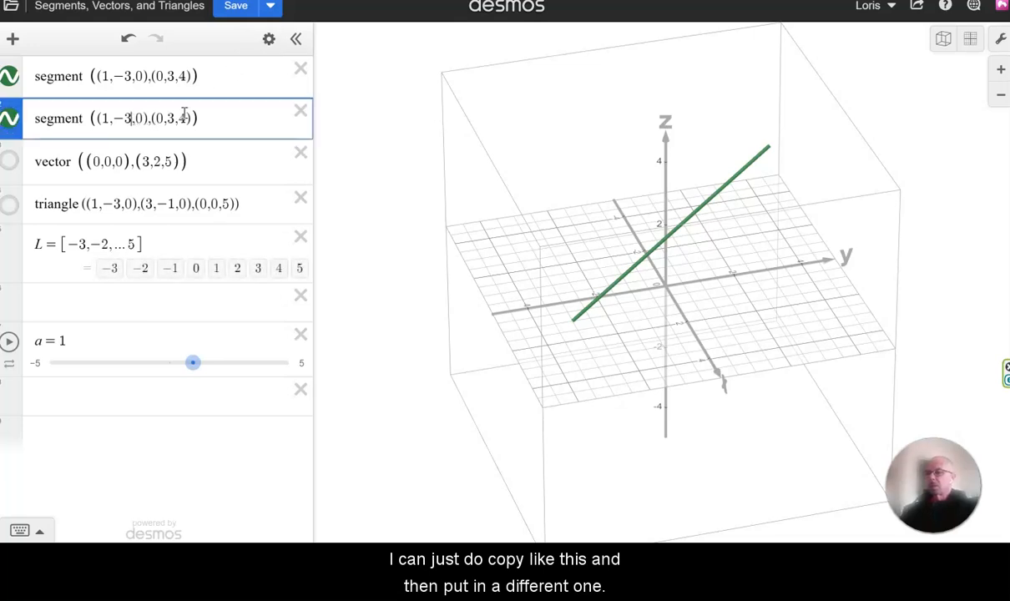
pyautogui.press('BackSpace')
pyautogui.press('BackSpace')
pyautogui.press('BackSpace')
pyautogui.write('5,')
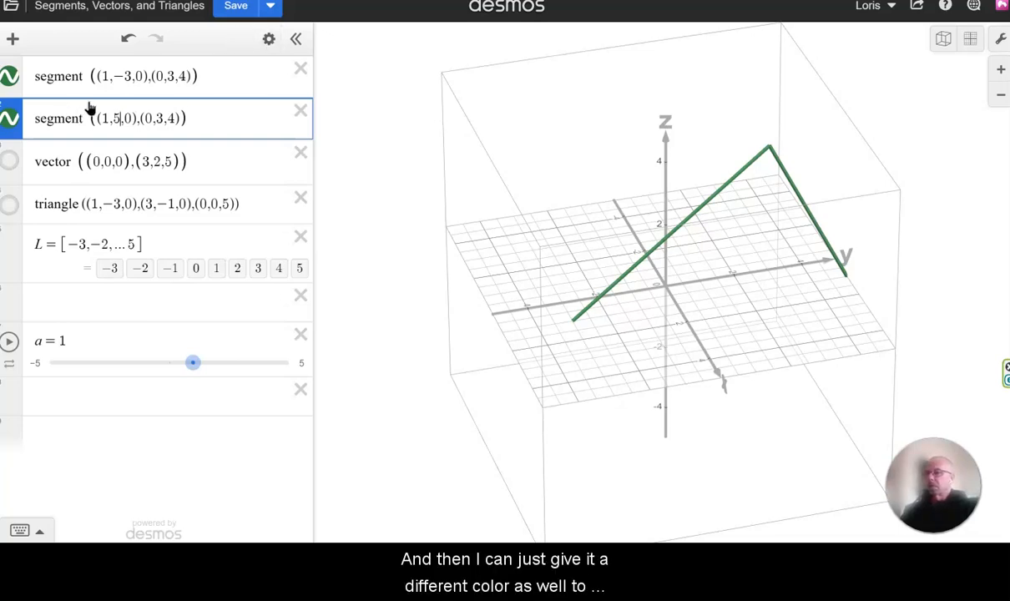
# Color the duplicated segment purple to tell it apart from the green one.
pyautogui.click(267, 40)
pyautogui.click(15, 119)
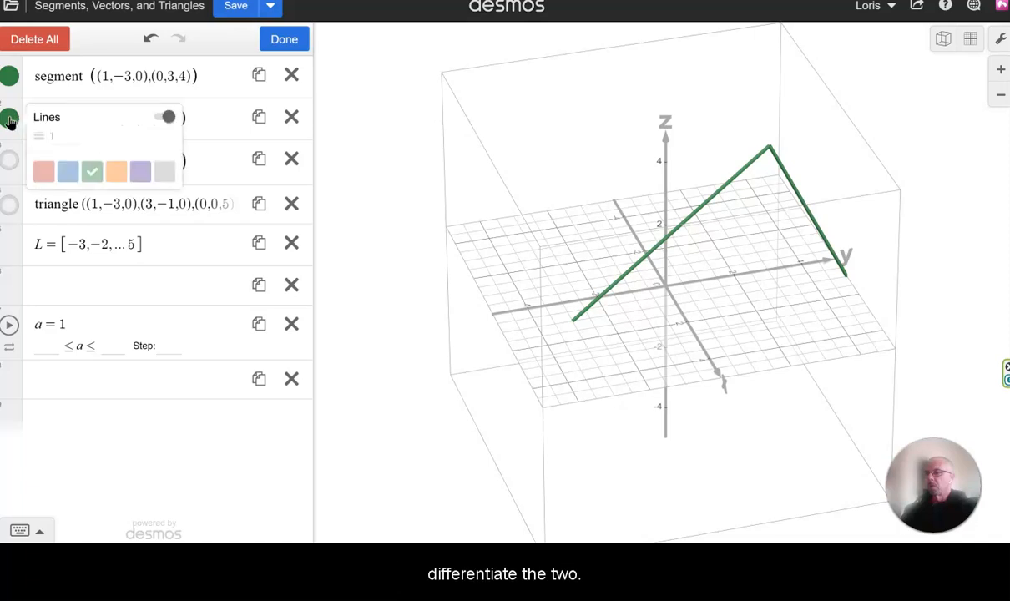
pyautogui.click(140, 177)
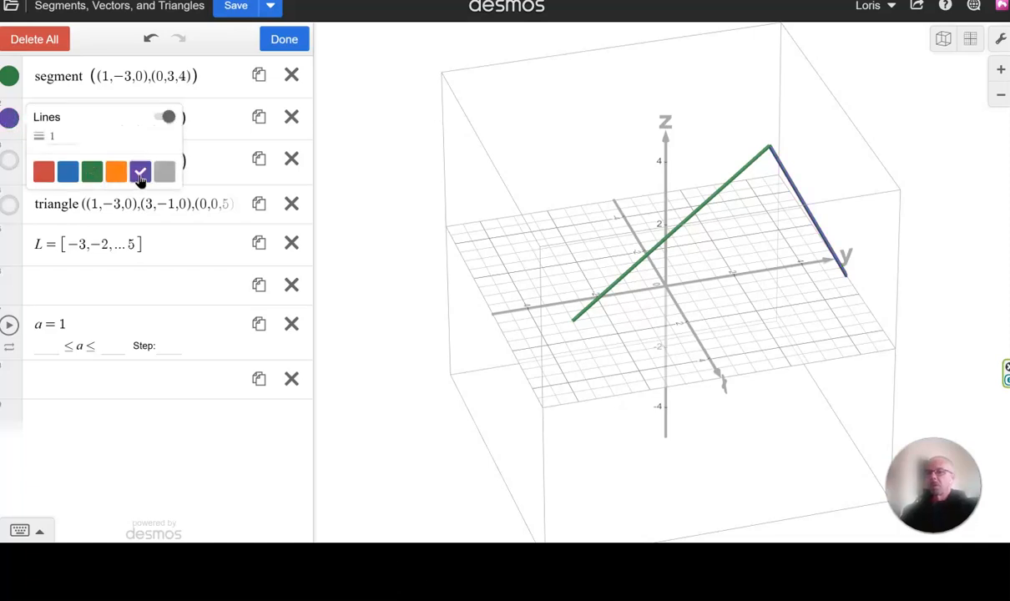
pyautogui.click(276, 39)
pyautogui.moveTo(724, 297); pyautogui.dragTo(719, 225)
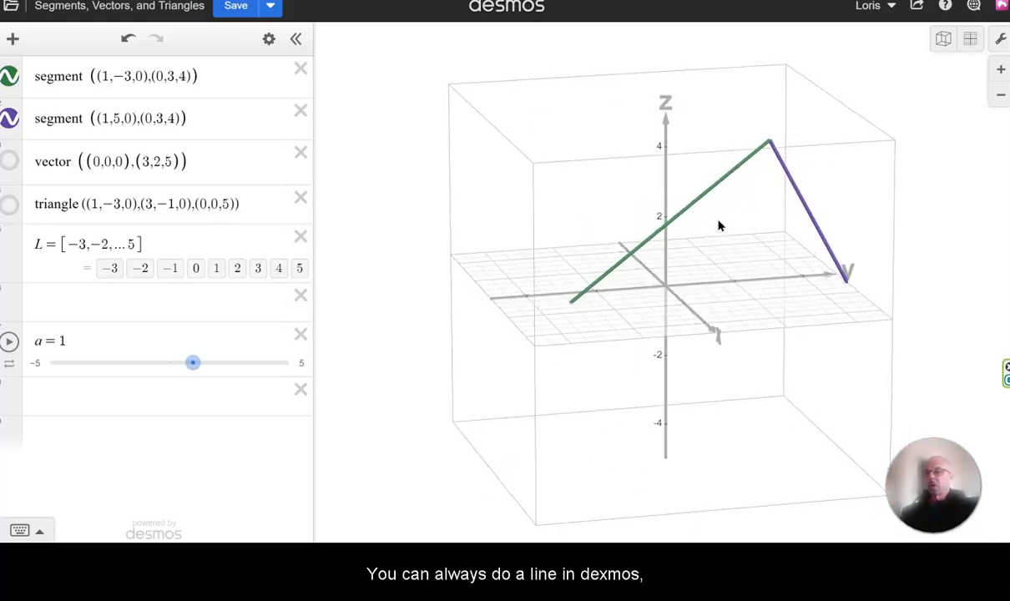
# Graph the line y = 5x + 1 as a new expression and delete it again.
pyautogui.click(157, 398)
pyautogui.write('y ')
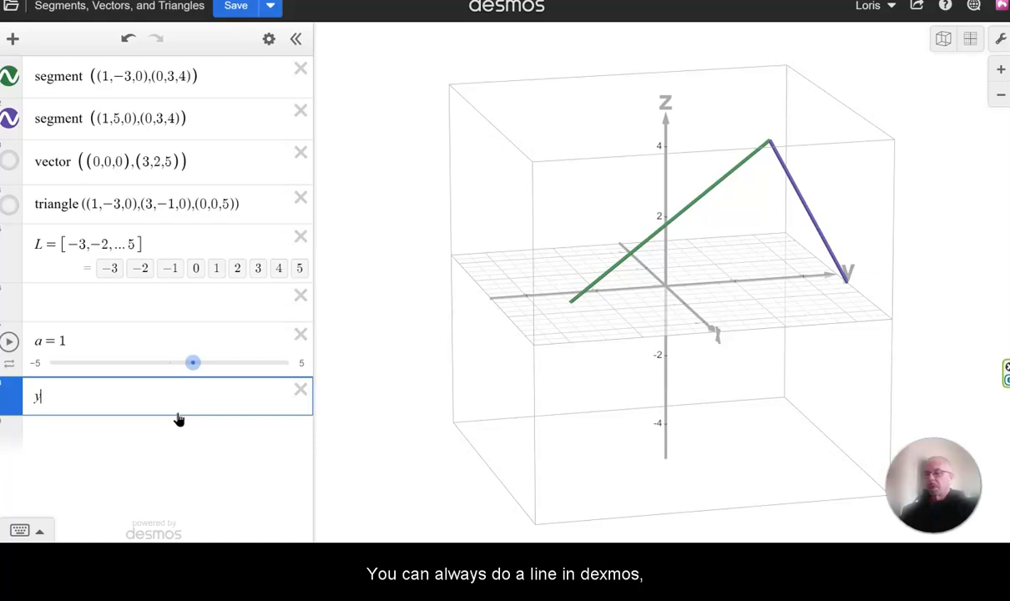
pyautogui.write('= 5')
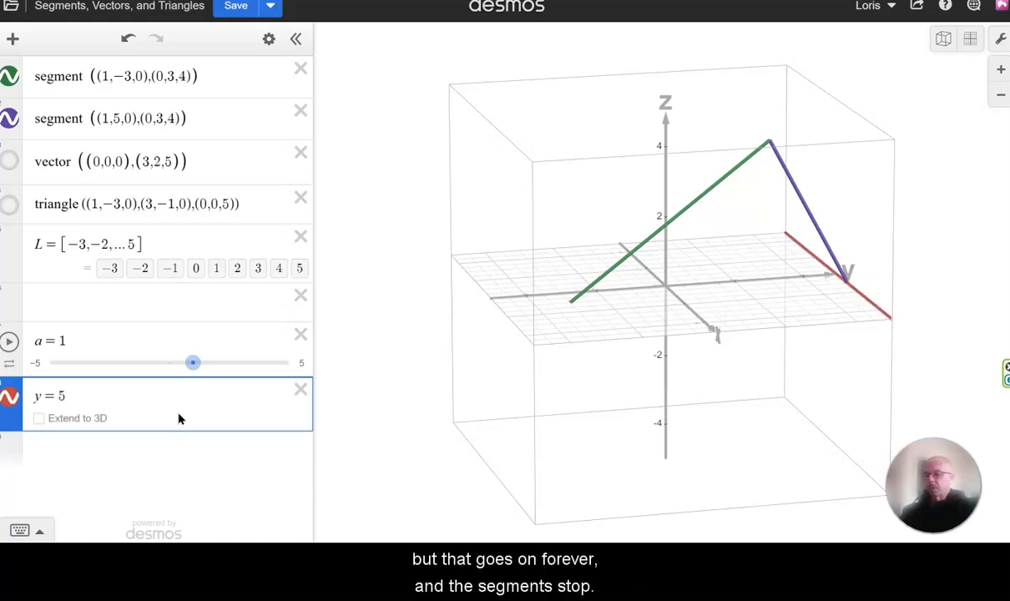
pyautogui.write('x + 1')
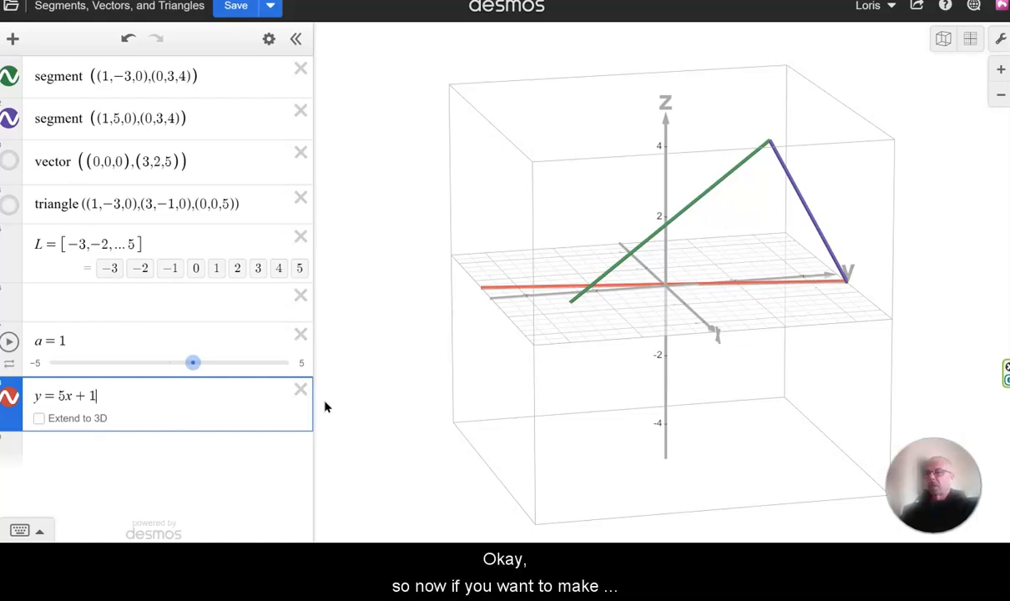
pyautogui.click(300, 392)
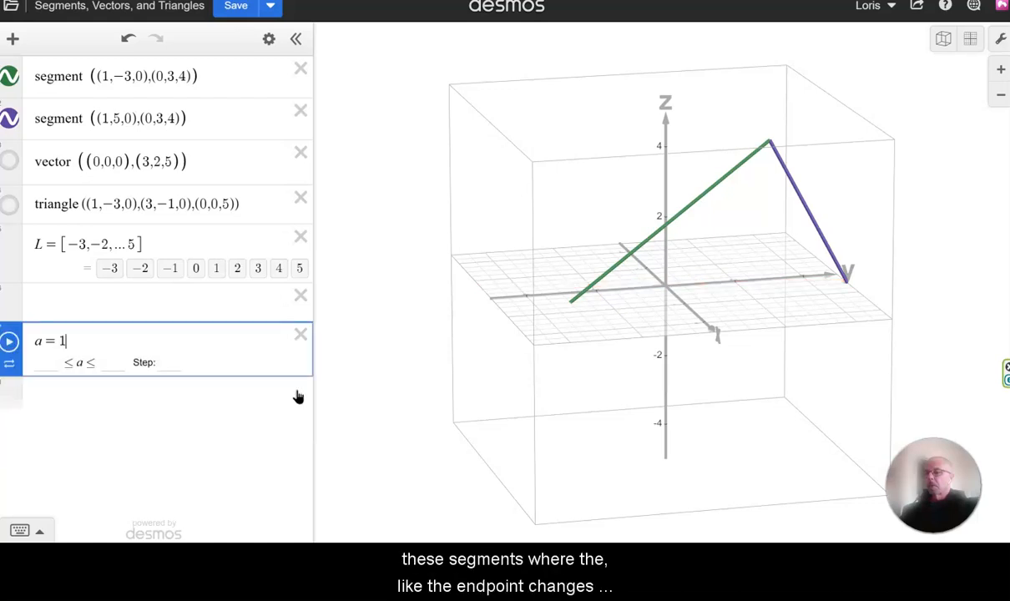
# With the purple segment hidden, change the green segment's second endpoint to (0,3,a) and slide a to 3.1.
pyautogui.click(10, 118)
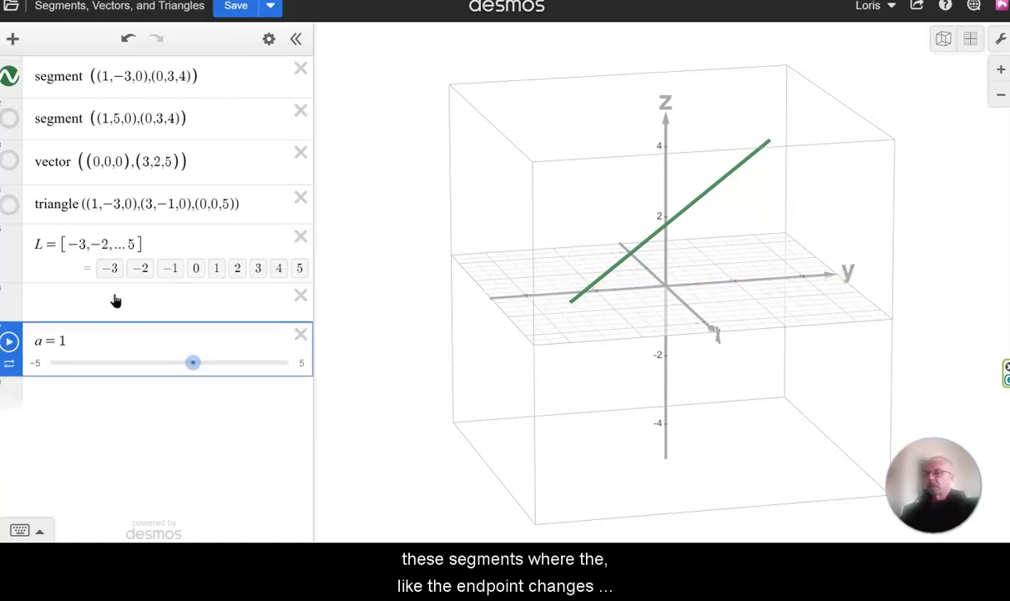
pyautogui.click(183, 76)
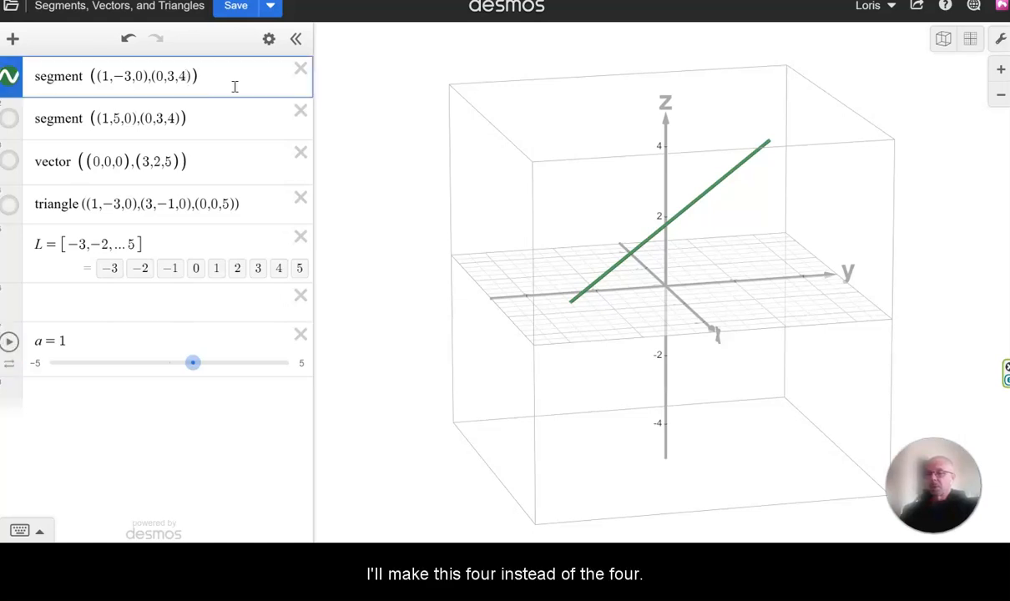
pyautogui.press('BackSpace')
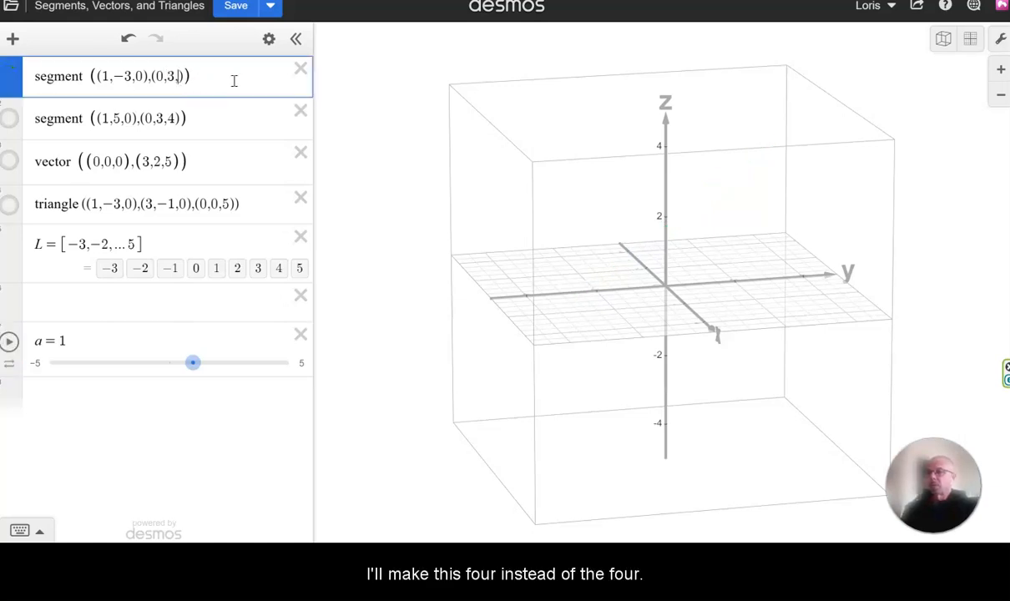
pyautogui.write('a')
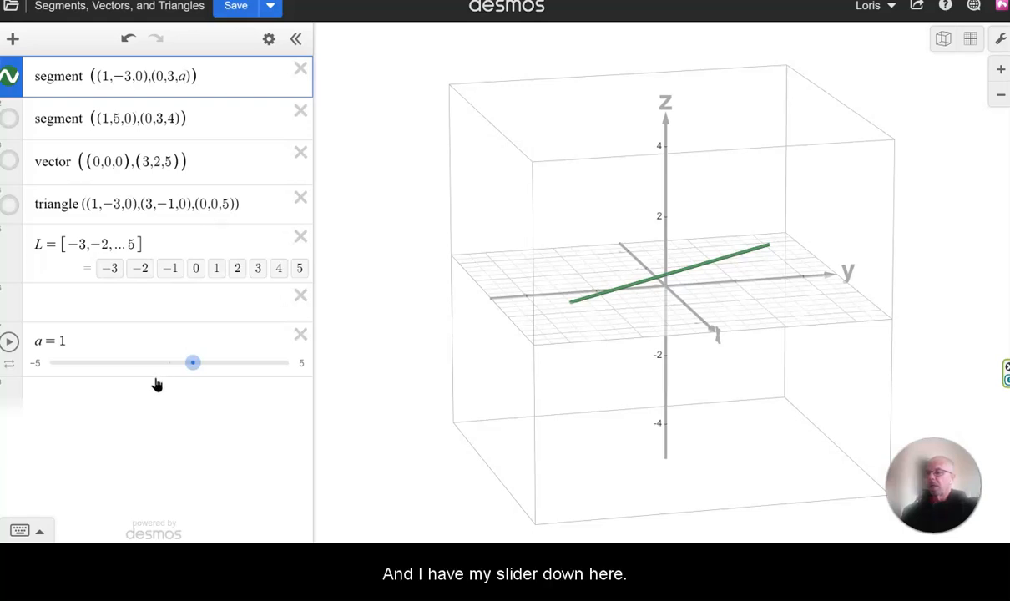
pyautogui.moveTo(199, 371); pyautogui.dragTo(243, 362)
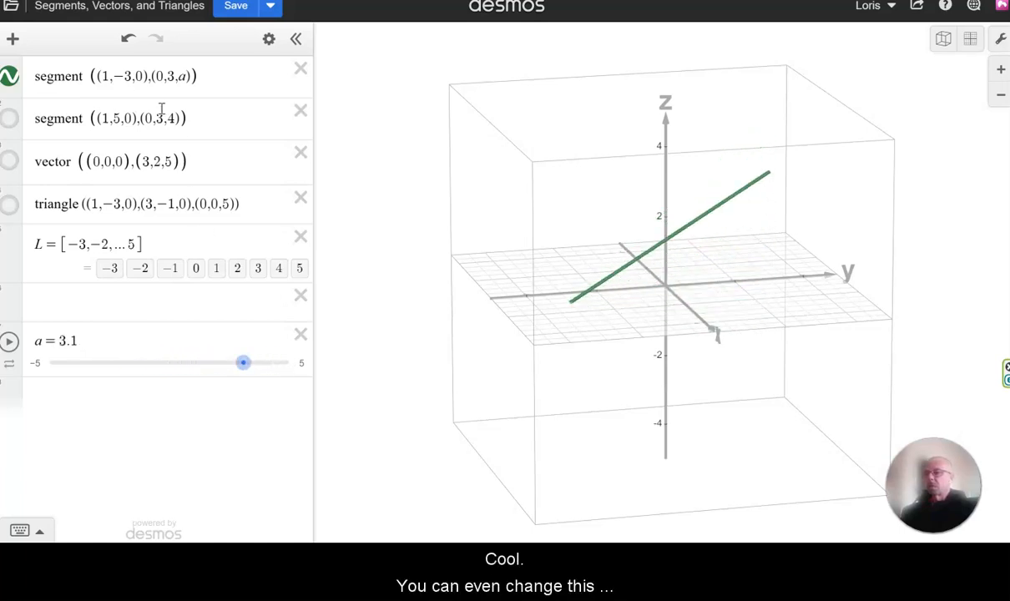
# Change the green segment's first endpoint to (a,−3,0) and slide a to 2.
pyautogui.click(110, 76)
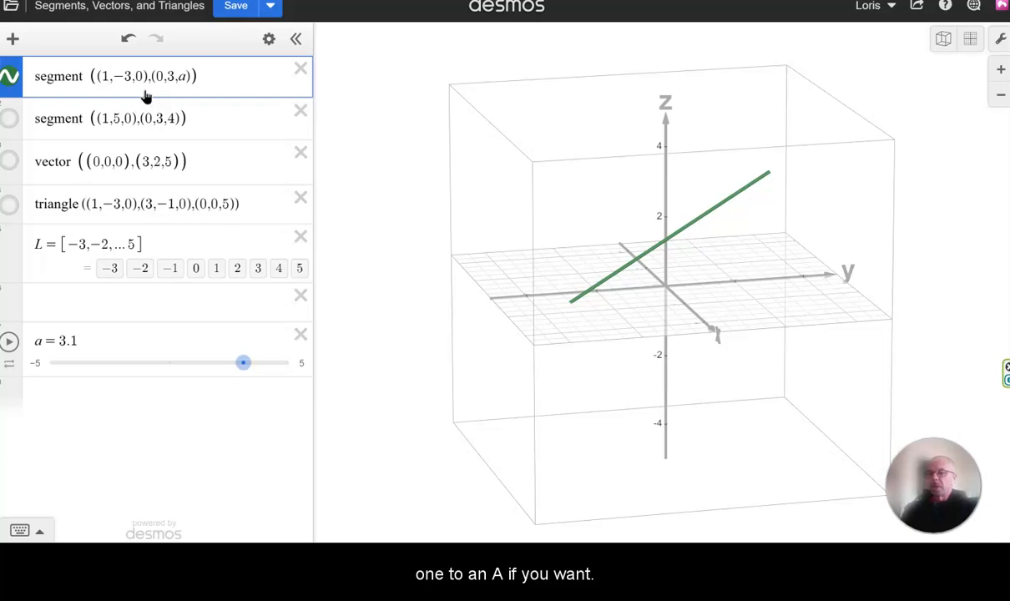
pyautogui.press('BackSpace')
pyautogui.write('a')
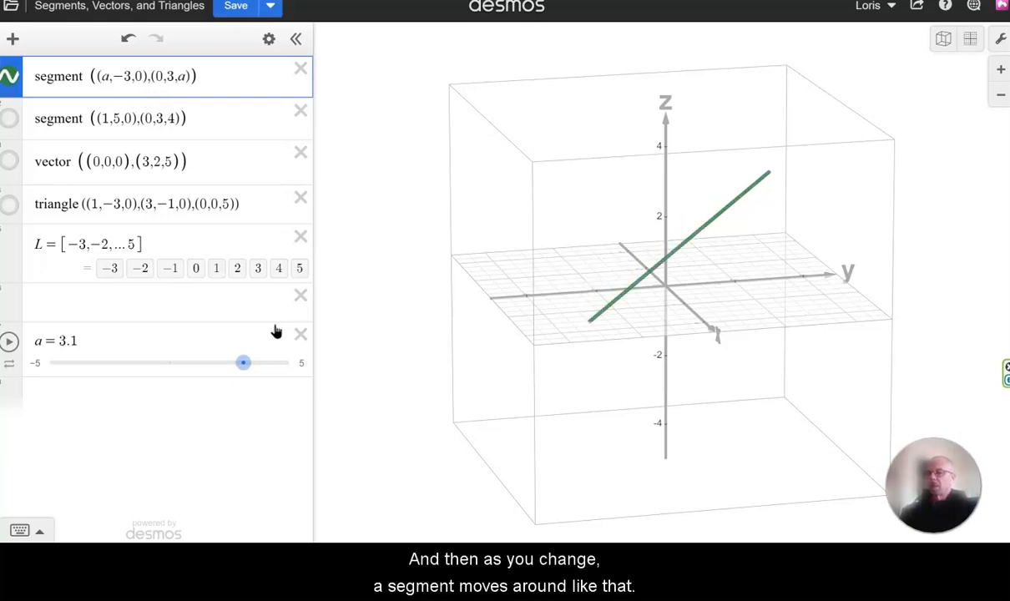
pyautogui.moveTo(243, 363); pyautogui.dragTo(218, 391)
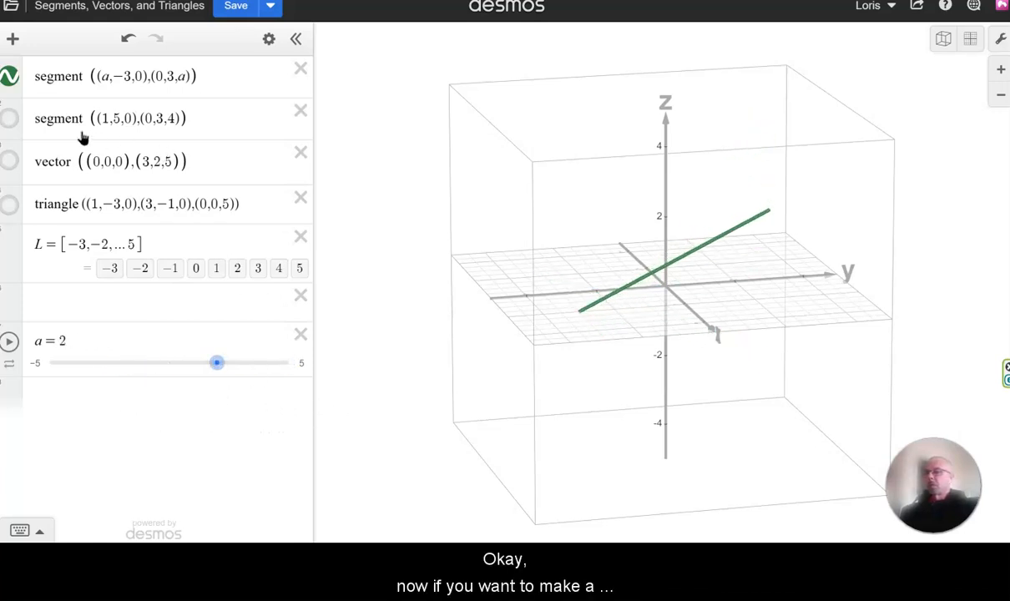
# Delete the hidden second segment and display the vector instead of the green segment.
pyautogui.click(300, 112)
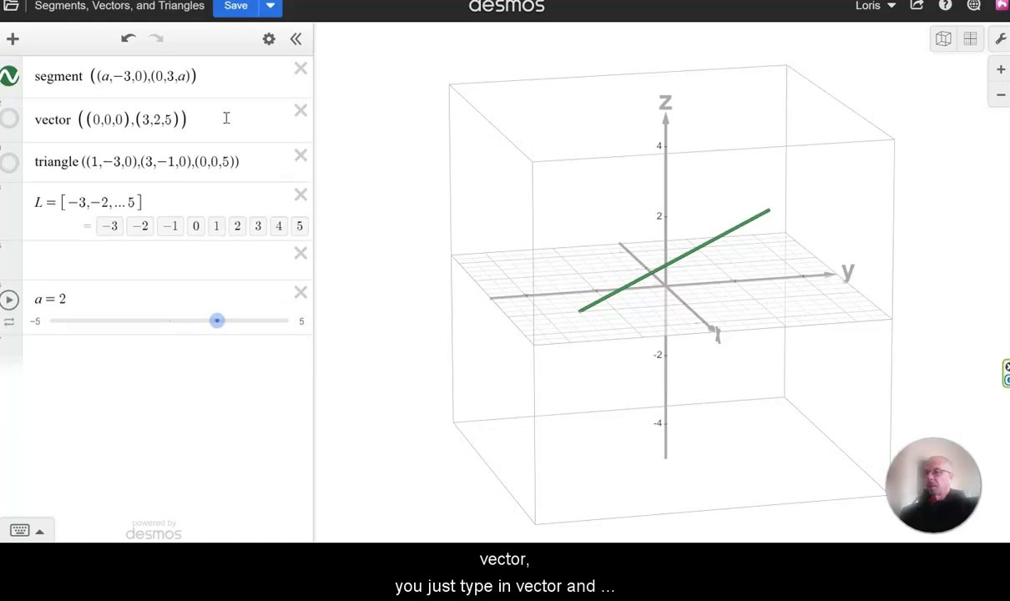
pyautogui.click(10, 120)
pyautogui.click(9, 76)
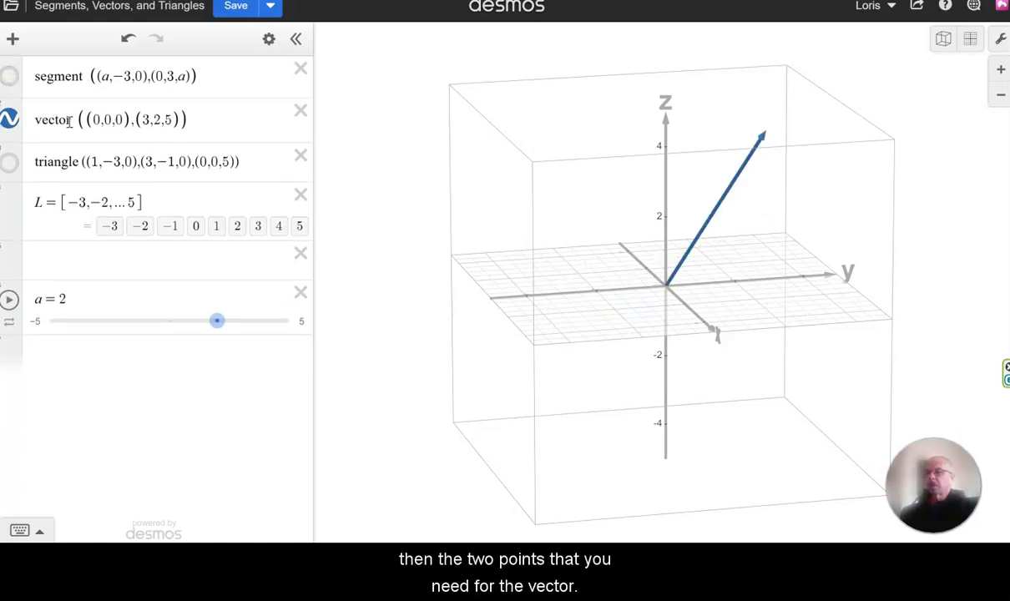
pyautogui.moveTo(626, 273); pyautogui.dragTo(621, 238)
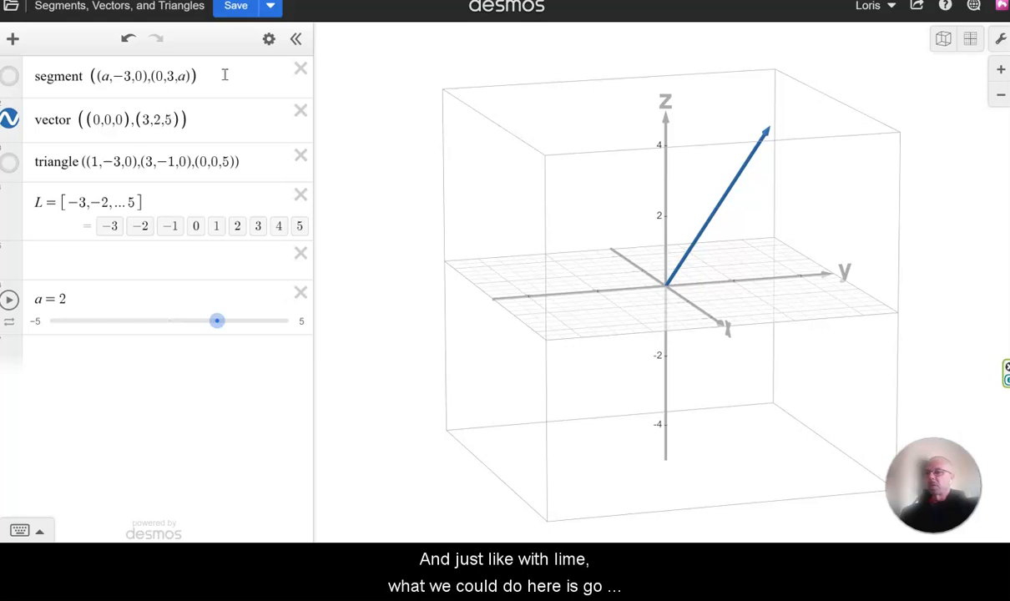
# Try a line thickness of 44 on the blue vector, and set the thickness to 2.
pyautogui.click(268, 42)
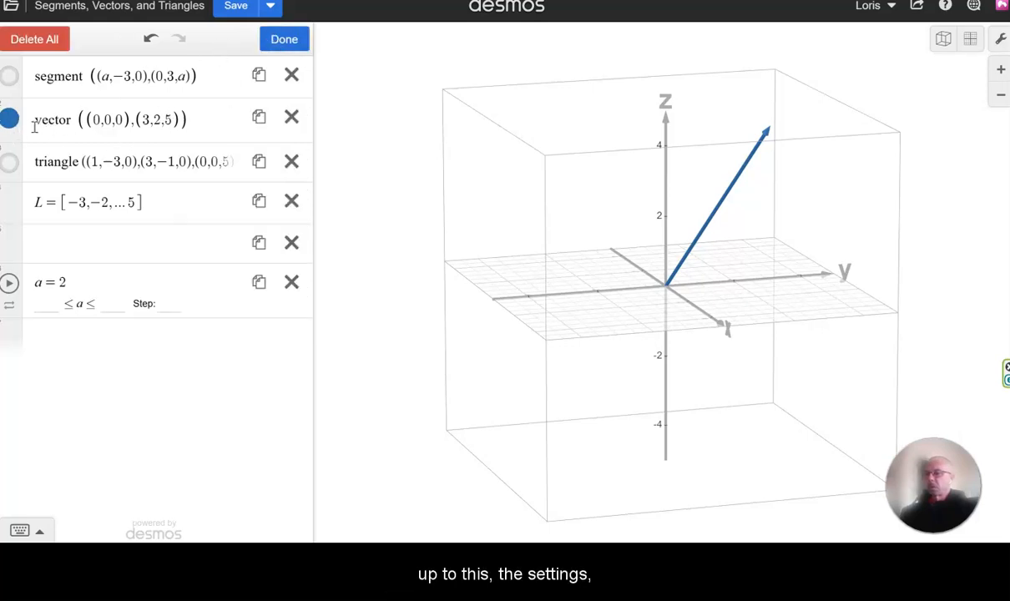
pyautogui.click(9, 119)
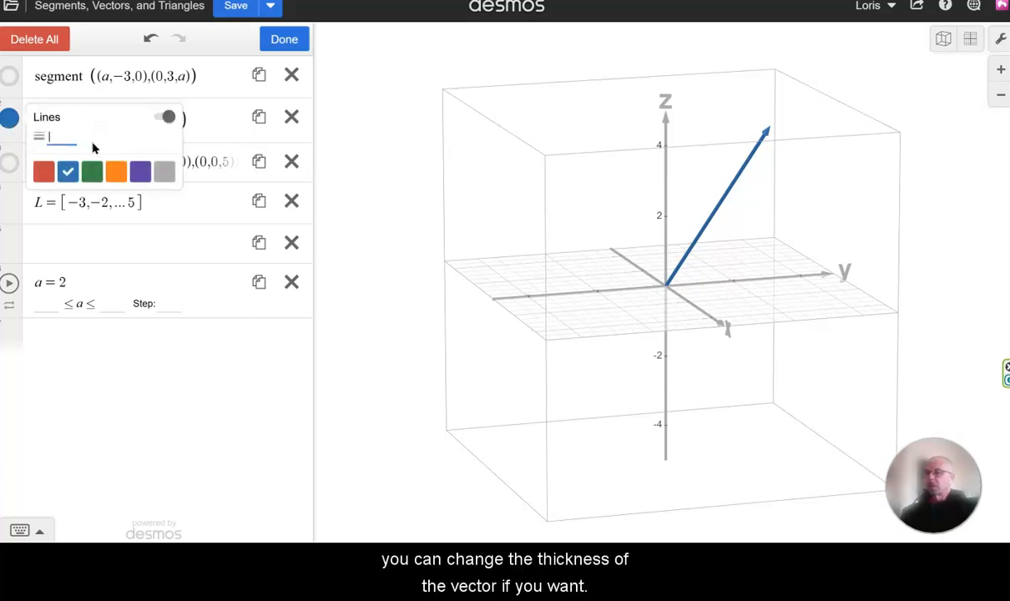
pyautogui.write('44')
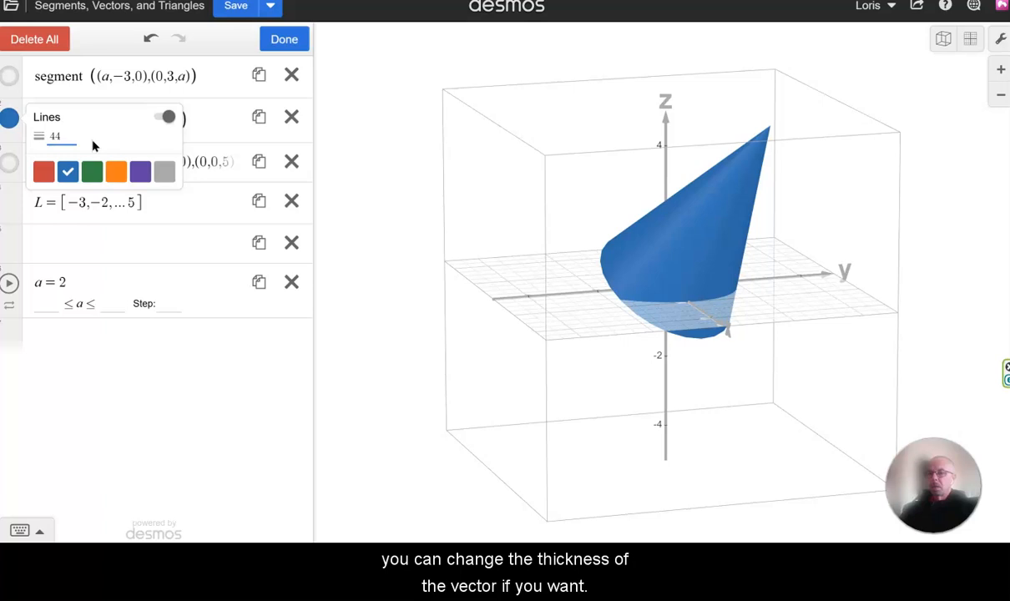
pyautogui.press('BackSpace')
pyautogui.write('2')
pyautogui.press('BackSpace')
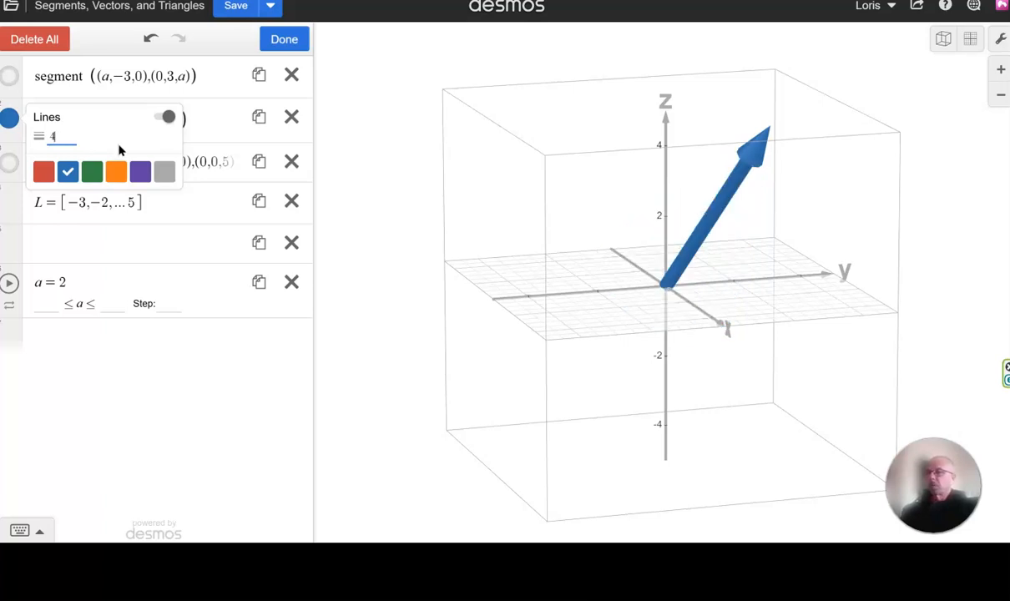
pyautogui.press('BackSpace')
pyautogui.write('2')
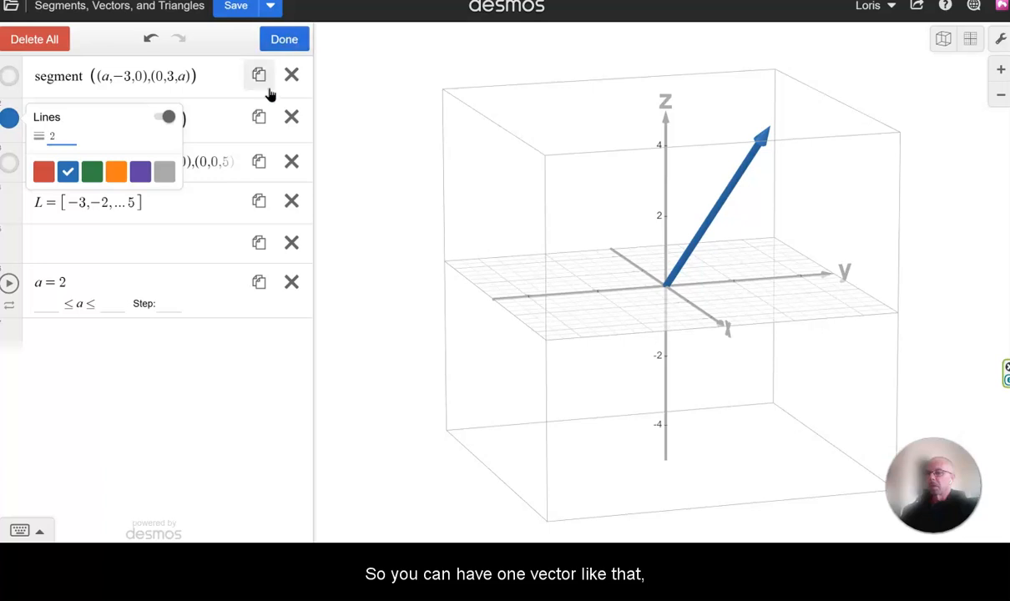
# Duplicate the blue vector expression and color the copy red.
pyautogui.click(260, 118)
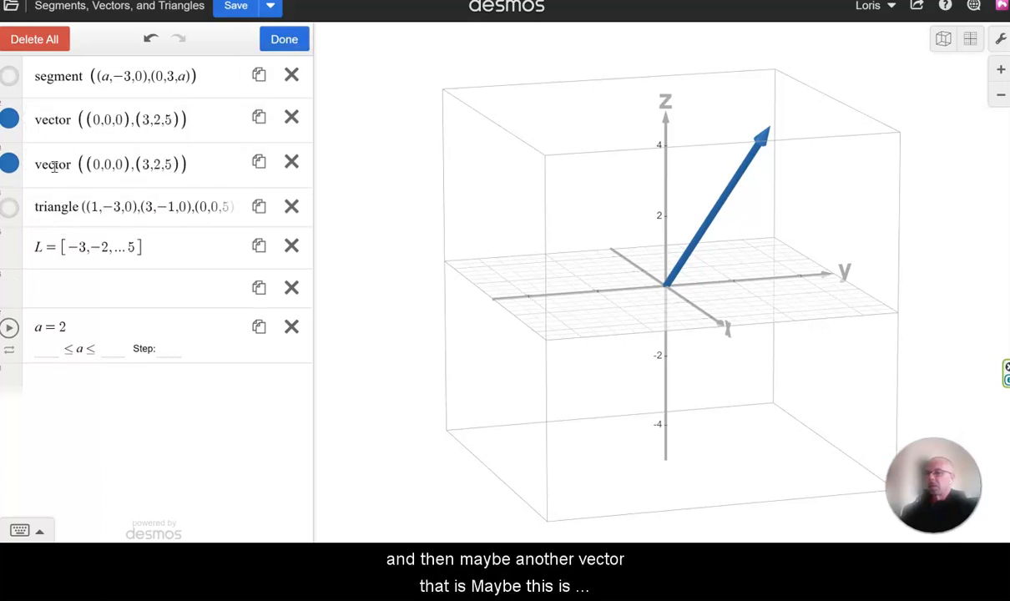
pyautogui.click(10, 165)
pyautogui.click(40, 217)
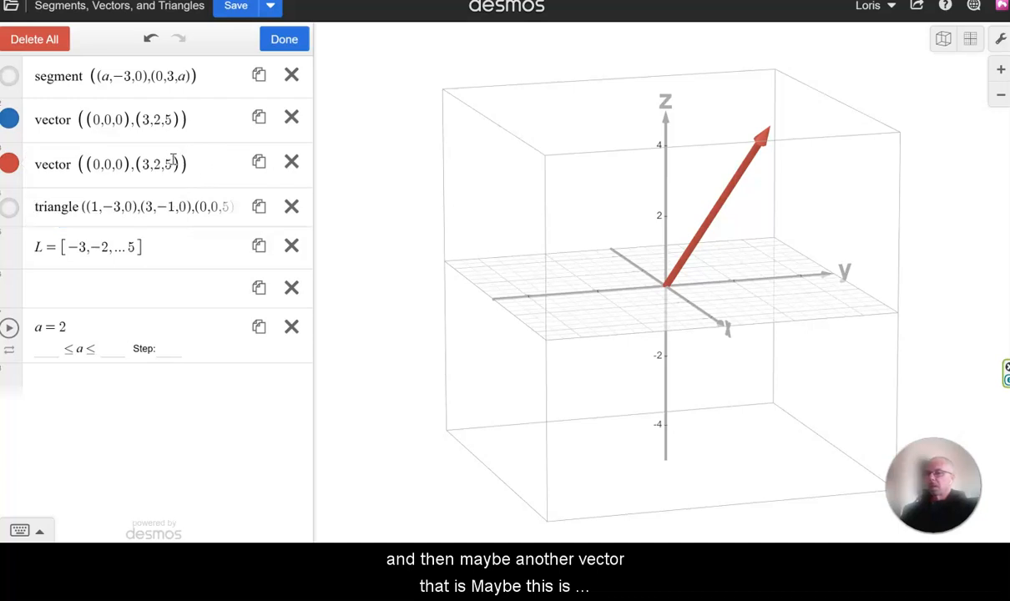
# Change the red vector's endpoint to (3,2,−3) and view both vectors from another angle.
pyautogui.click(173, 161)
pyautogui.press('BackSpace')
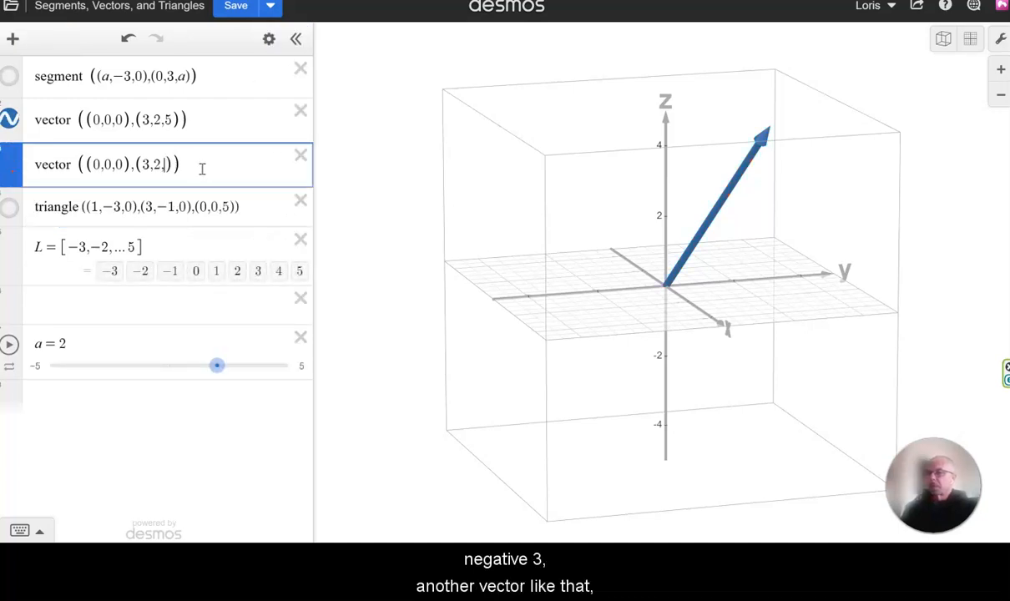
pyautogui.write('-3')
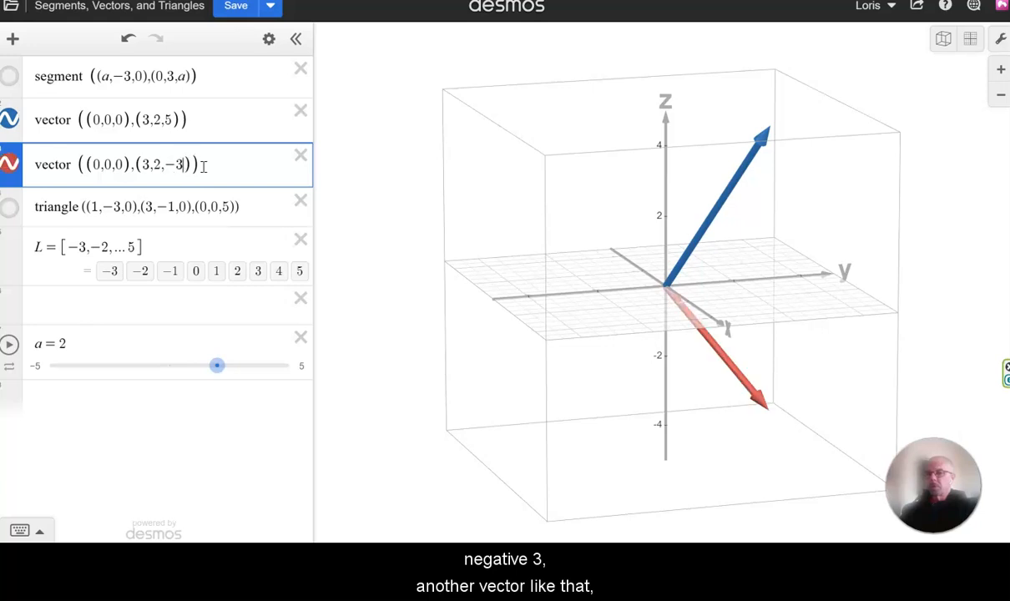
pyautogui.moveTo(658, 413); pyautogui.dragTo(798, 332)
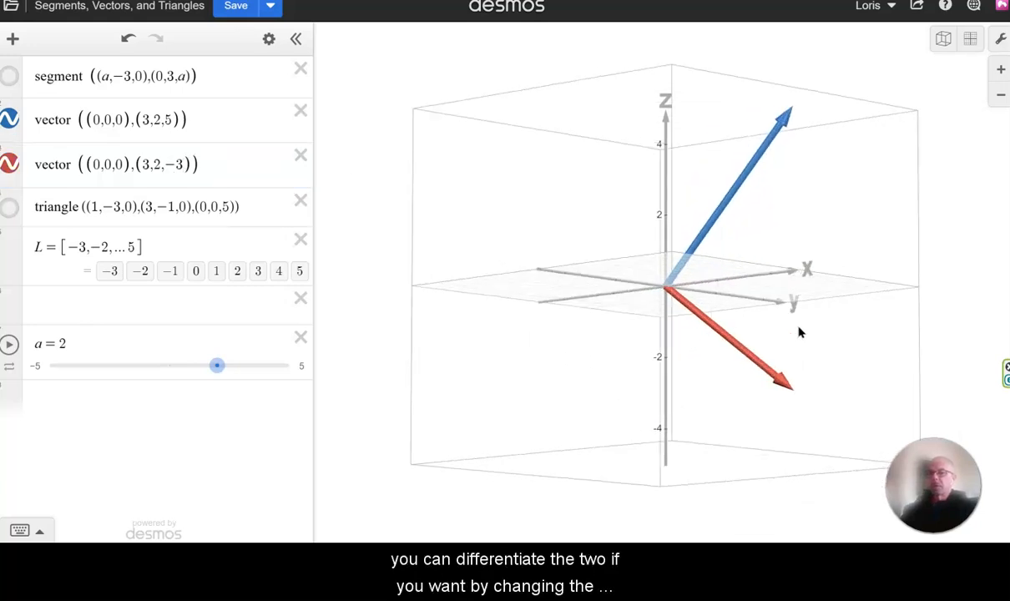
# Set the red vector's line thickness to 1.
pyautogui.click(13, 165)
pyautogui.click(13, 165)
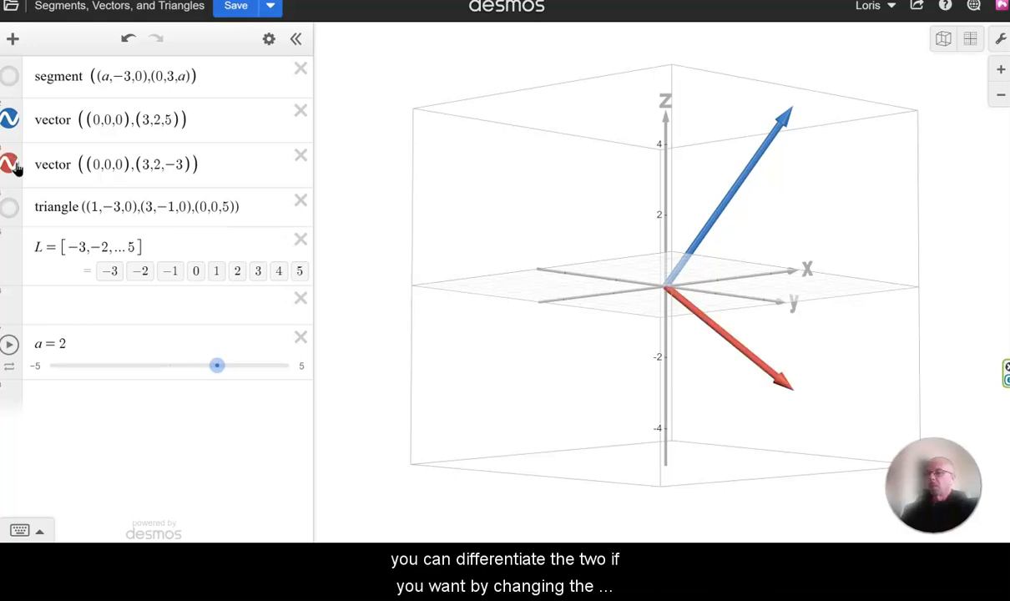
pyautogui.click(267, 38)
pyautogui.click(10, 165)
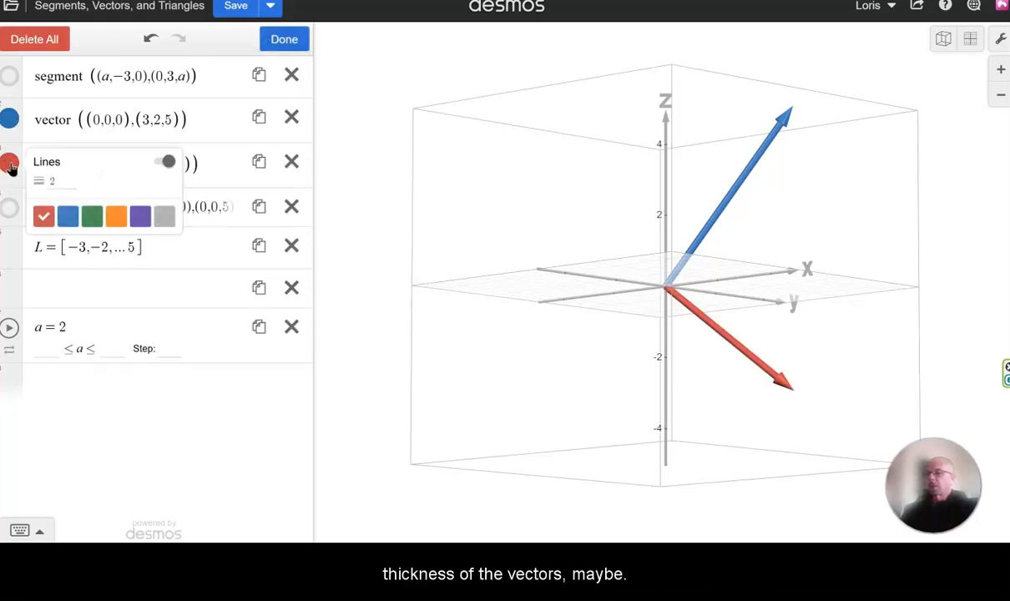
pyautogui.click(71, 180)
pyautogui.press('BackSpace')
pyautogui.write('1')
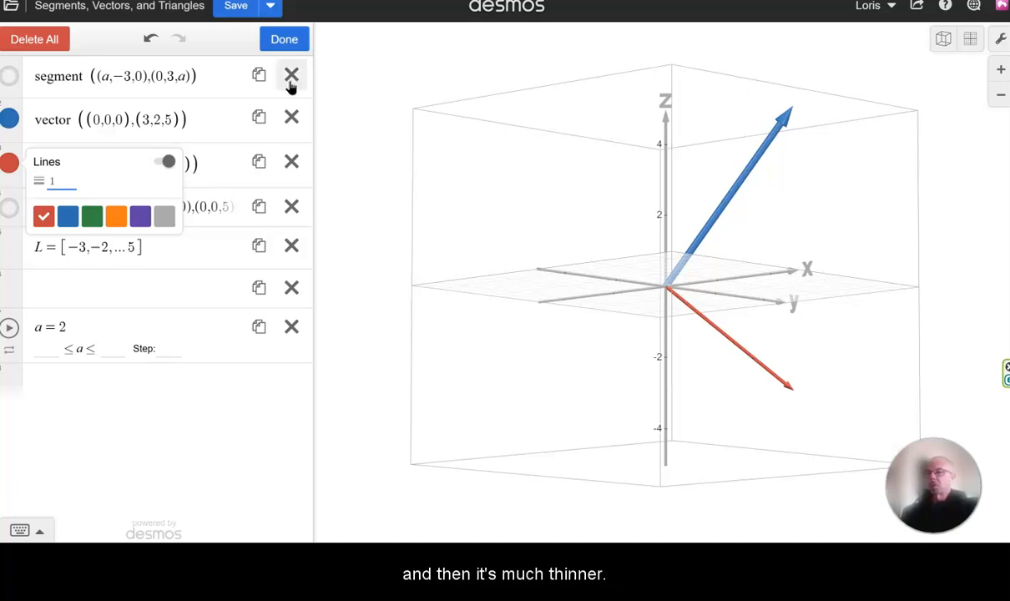
# Leave the expression editing mode, then show the triangle and hide both the blue and red vectors.
pyautogui.click(290, 38)
pyautogui.moveTo(626, 288); pyautogui.dragTo(560, 316)
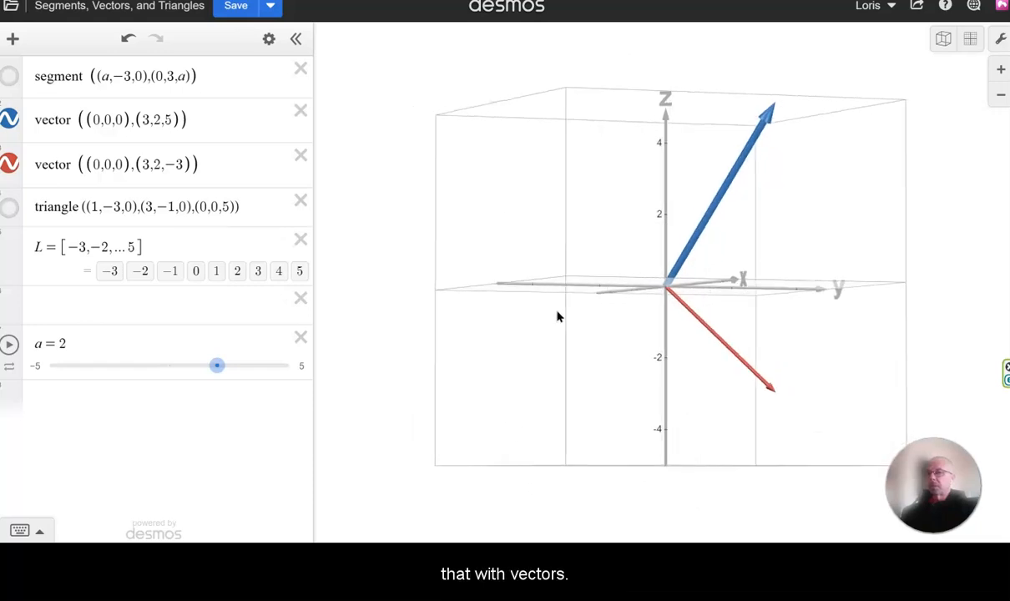
pyautogui.click(10, 208)
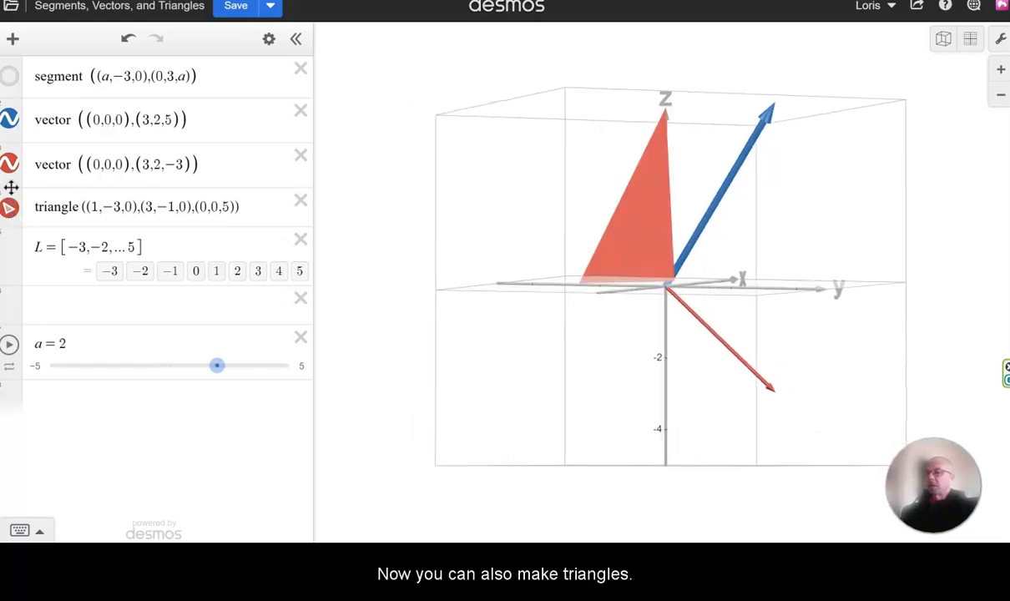
pyautogui.click(10, 119)
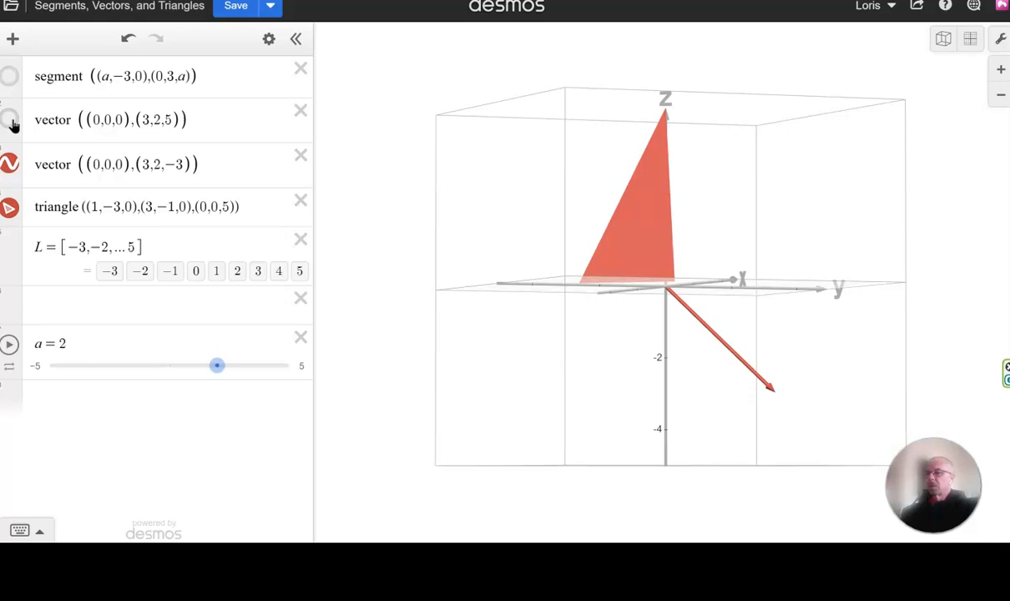
pyautogui.click(9, 164)
pyautogui.moveTo(396, 221); pyautogui.dragTo(618, 353)
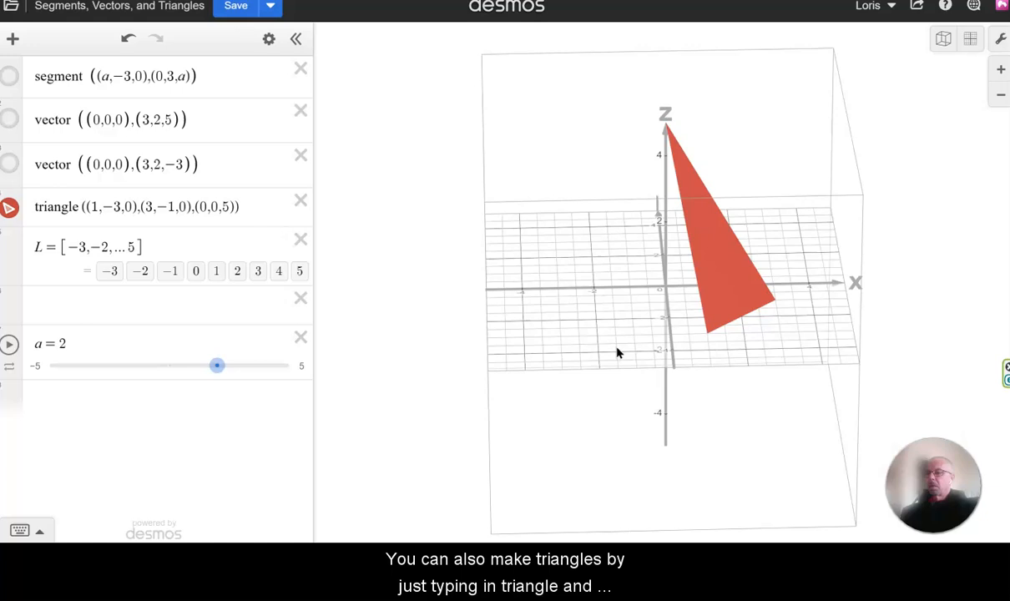
# Change the x-coordinate of the triangle's third vertex to −1 and view the triangle from a slightly different angle.
pyautogui.click(208, 206)
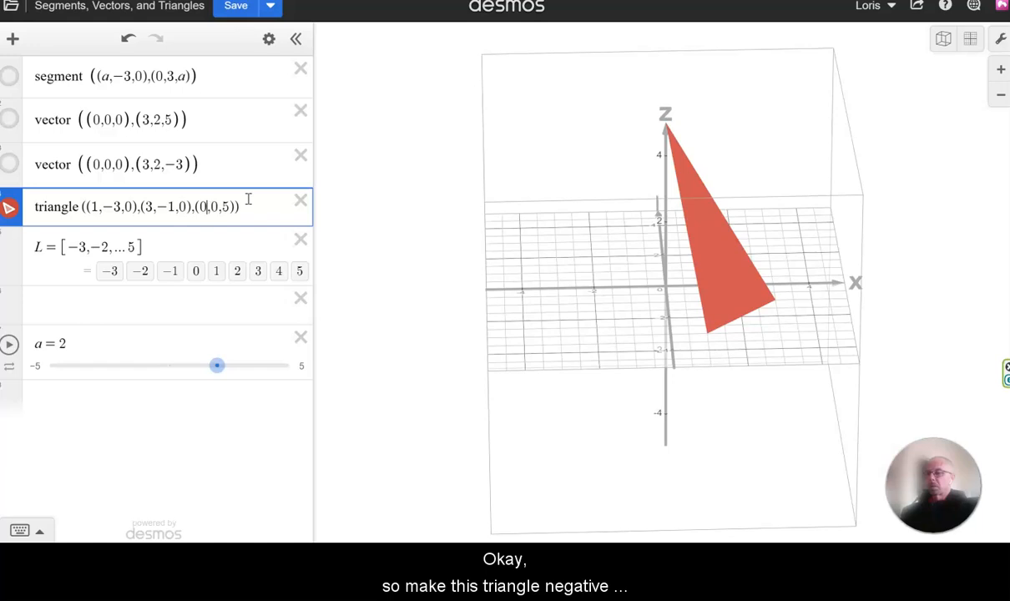
pyautogui.press('BackSpace')
pyautogui.write('-1')
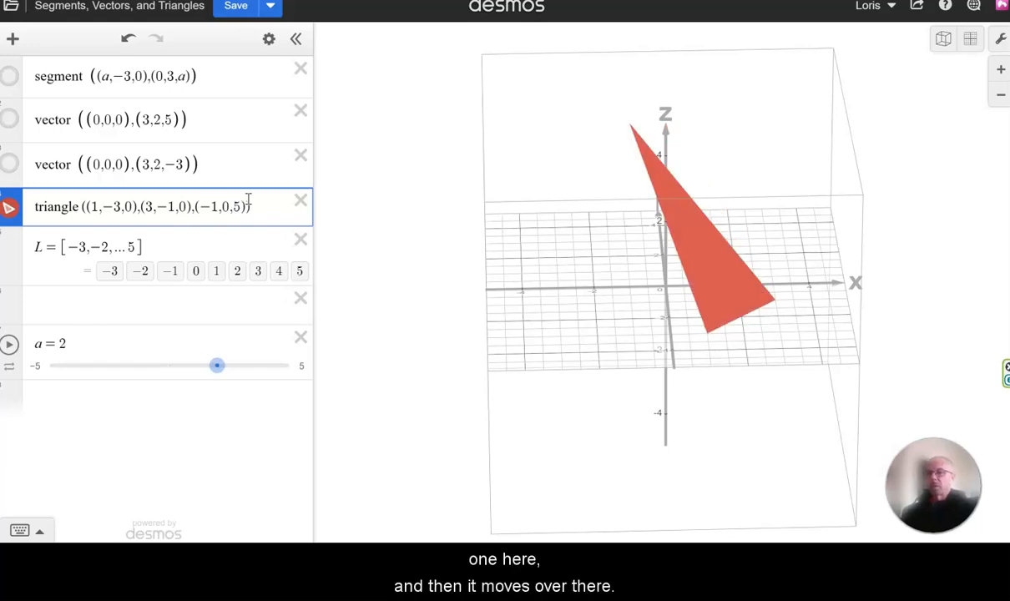
pyautogui.moveTo(593, 300); pyautogui.dragTo(627, 319)
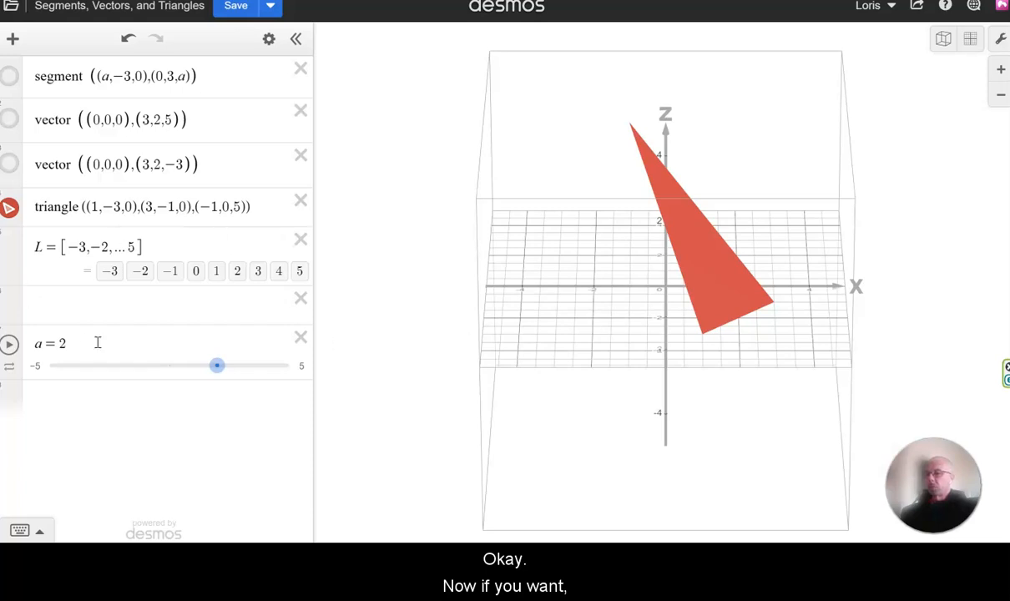
# Replace the z-coordinate of the triangle's third vertex with a, and move the slider for a to 3.25.
pyautogui.click(241, 206)
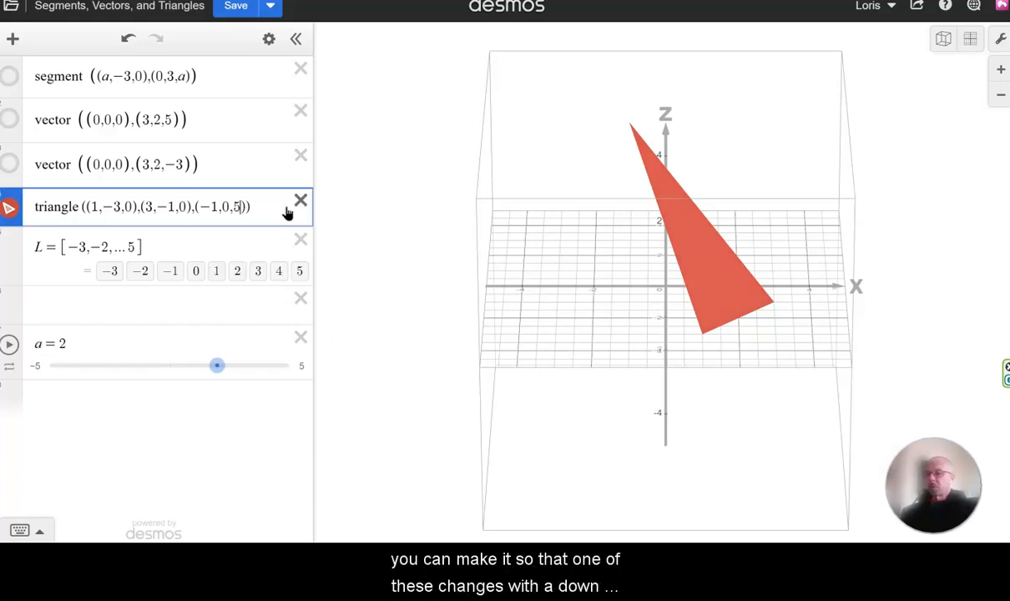
pyautogui.press('BackSpace')
pyautogui.write('a')
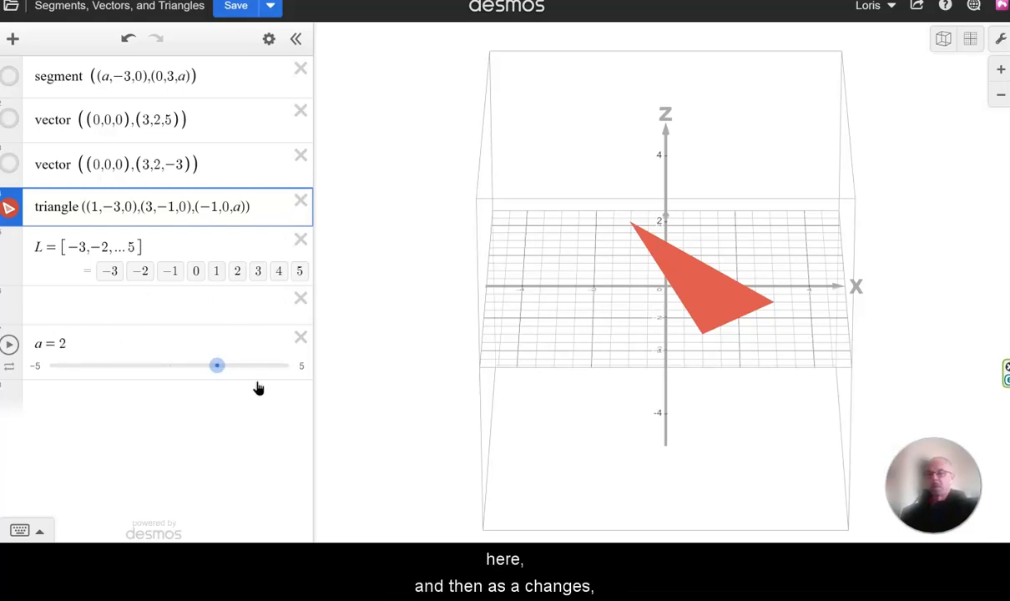
pyautogui.moveTo(217, 372); pyautogui.dragTo(247, 390)
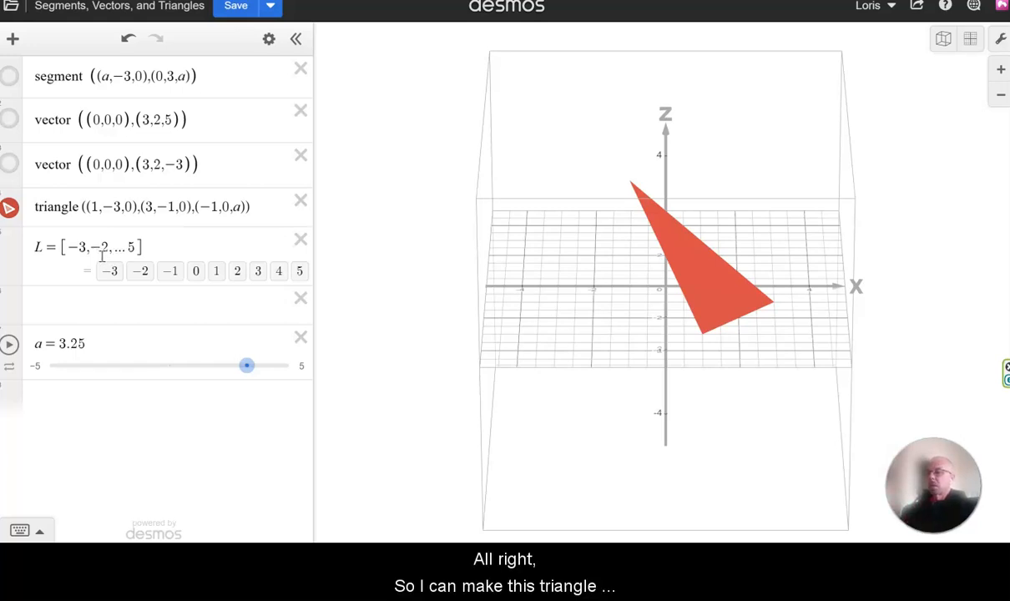
# Replace the z-coordinate of the triangle's third vertex with the list L and view the triangles from another angle.
pyautogui.click(244, 208)
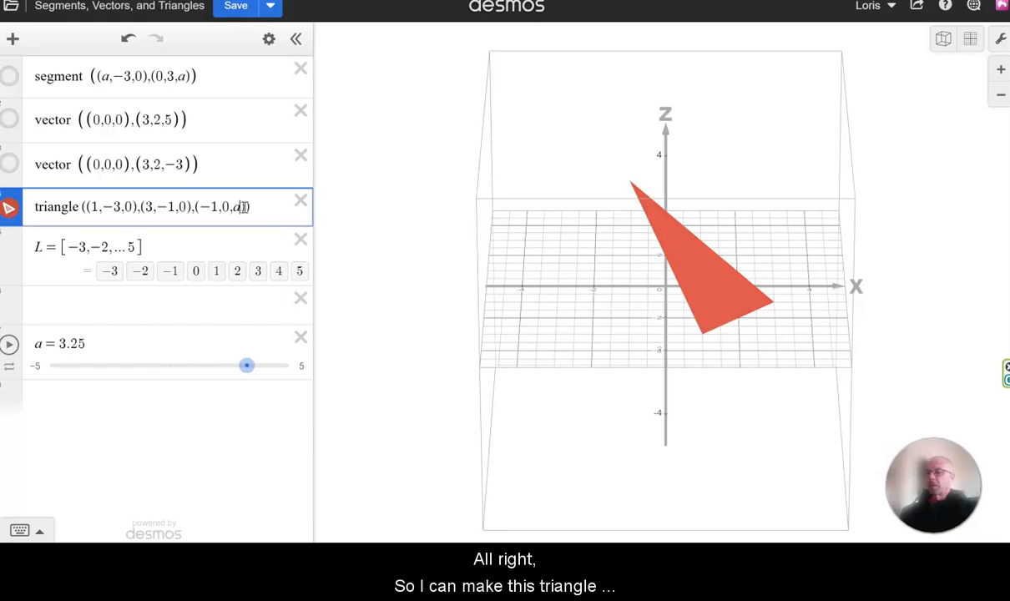
pyautogui.press('BackSpace')
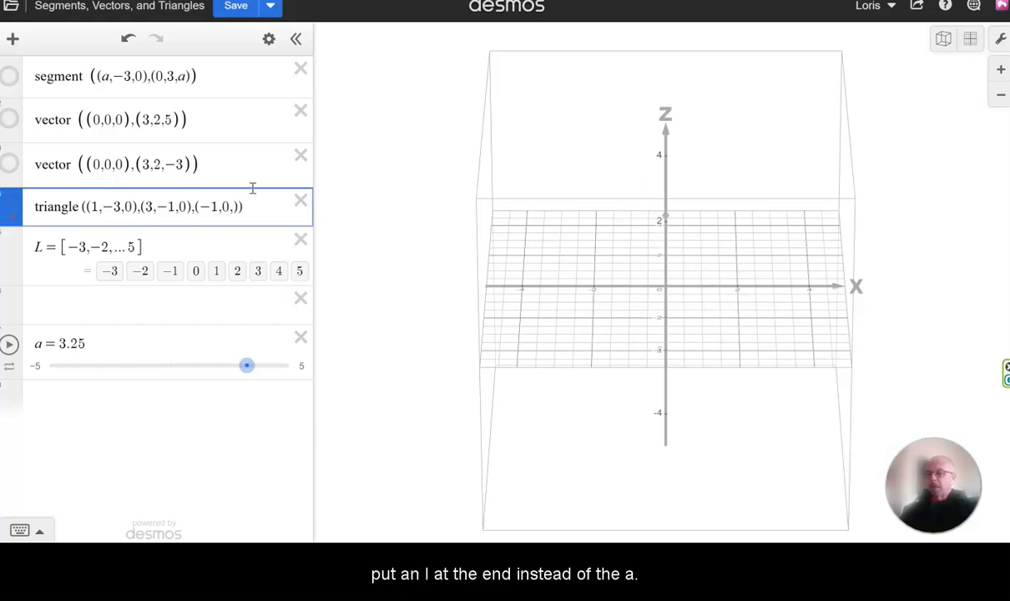
pyautogui.write('L')
pyautogui.moveTo(499, 219); pyautogui.dragTo(576, 175)
pyautogui.moveTo(604, 239)
pyautogui.mouseDown()
pyautogui.moveTo(480, 230)
pyautogui.moveTo(589, 243)
pyautogui.mouseUp()
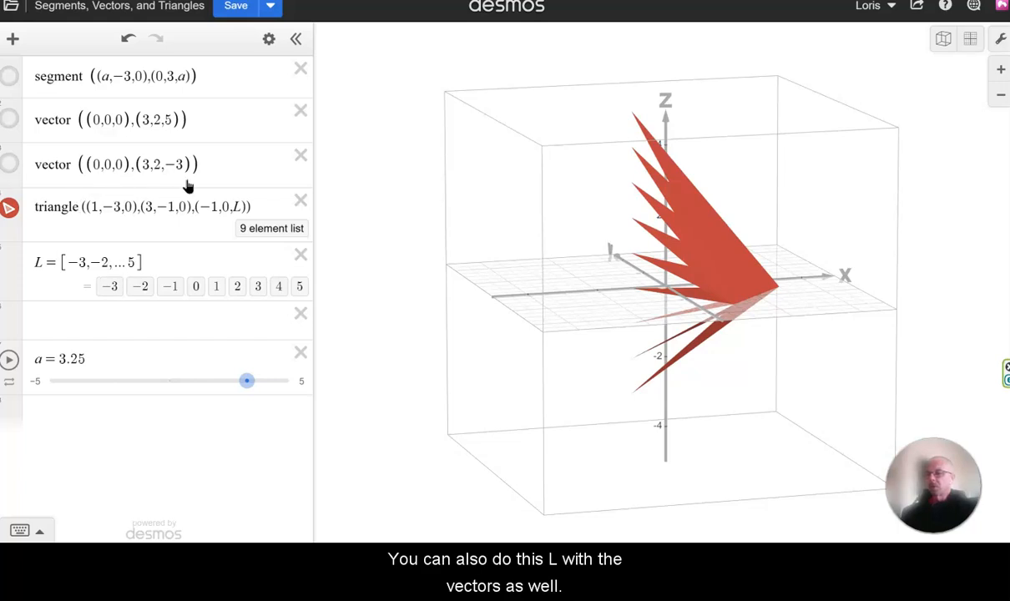
# Show the blue vector instead of the triangles, and change its endpoint to (3,2,L) using the list.
pyautogui.click(9, 119)
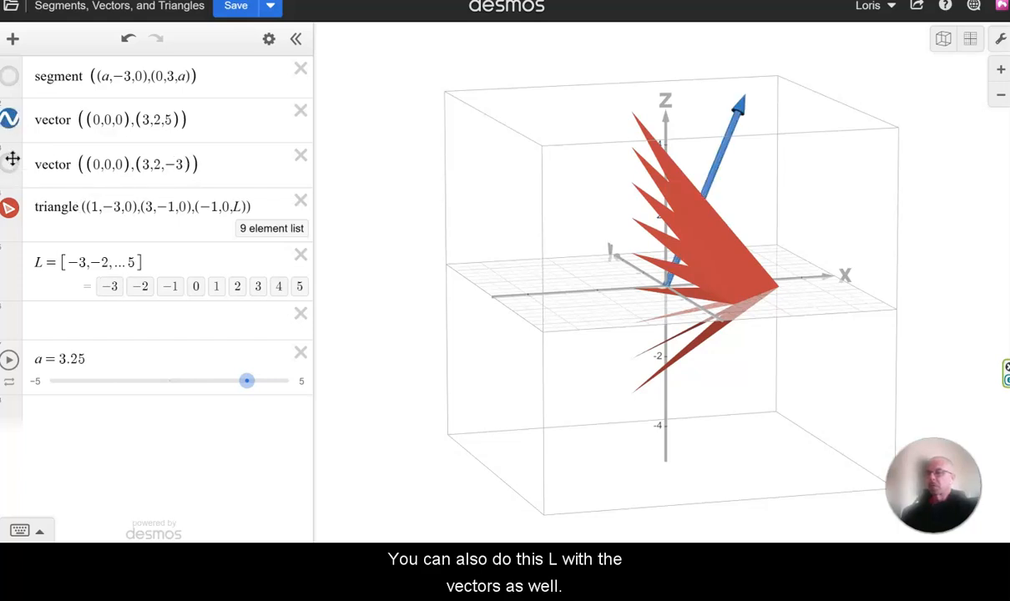
pyautogui.click(9, 208)
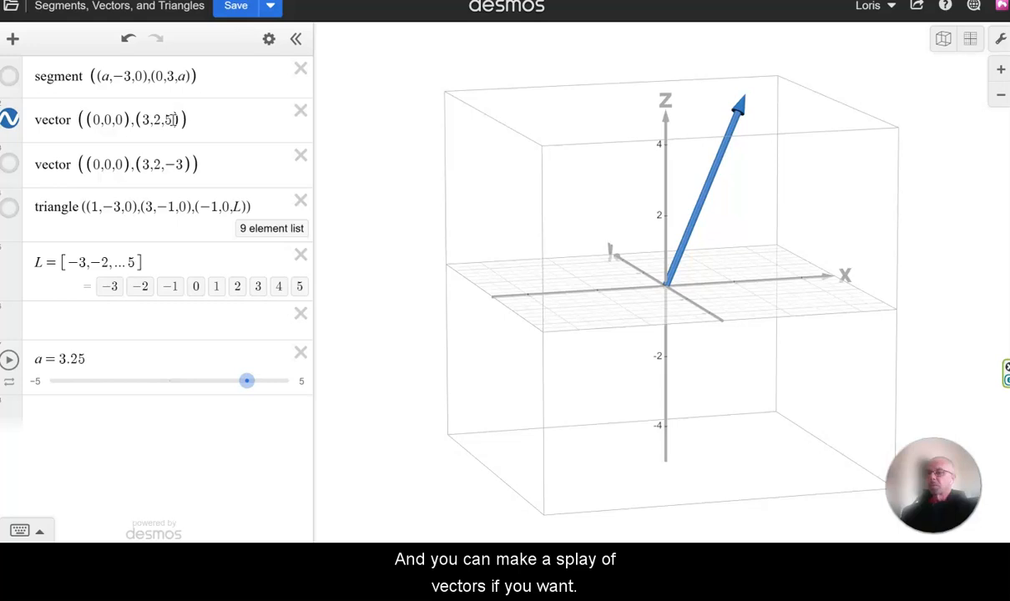
pyautogui.doubleClick(173, 119)
pyautogui.press('Right')
pyautogui.press('Left')
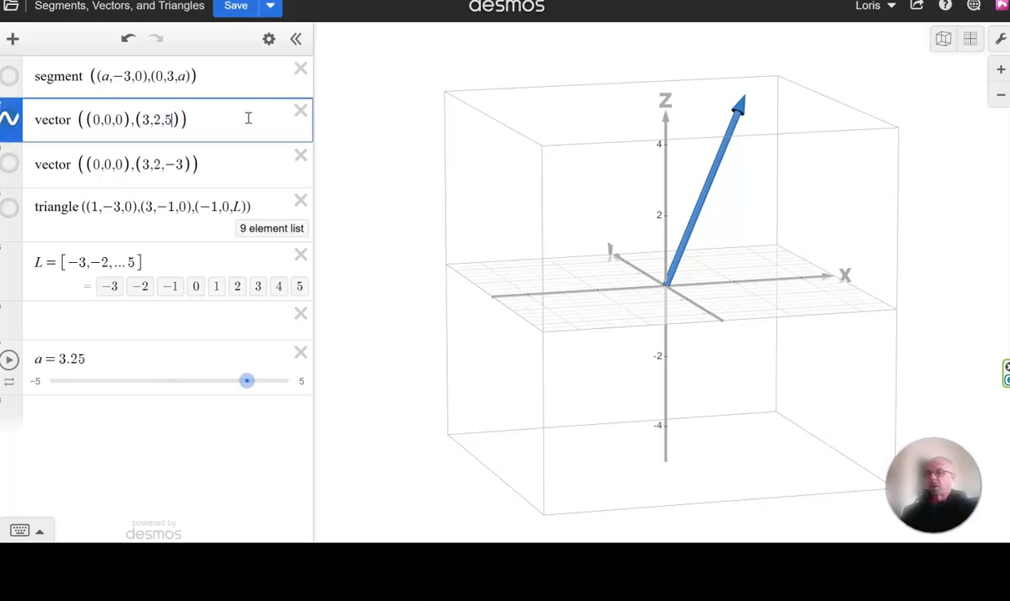
pyautogui.press('BackSpace')
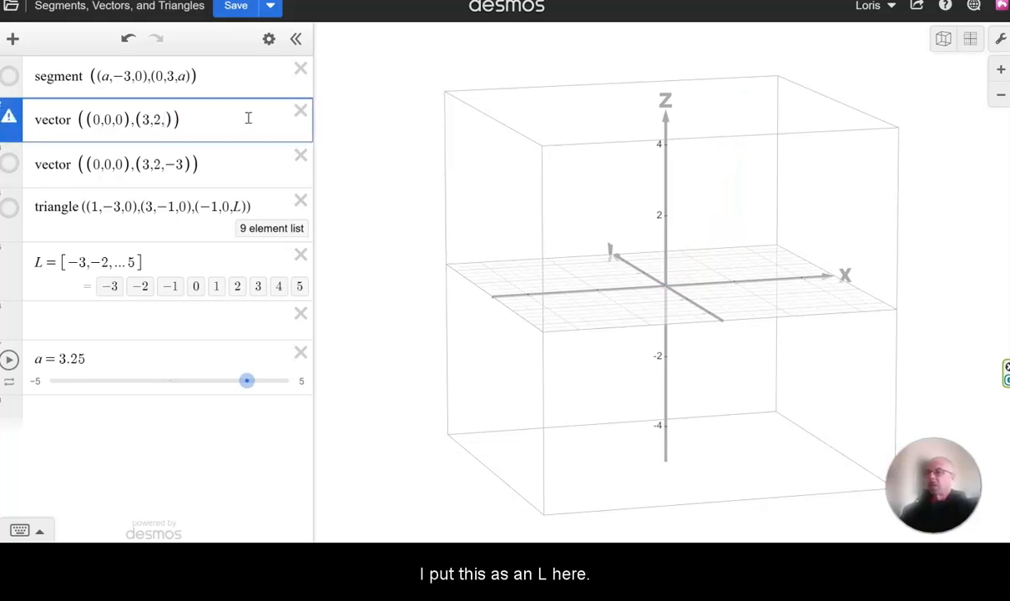
pyautogui.write('L')
pyautogui.moveTo(666, 342); pyautogui.dragTo(446, 287)
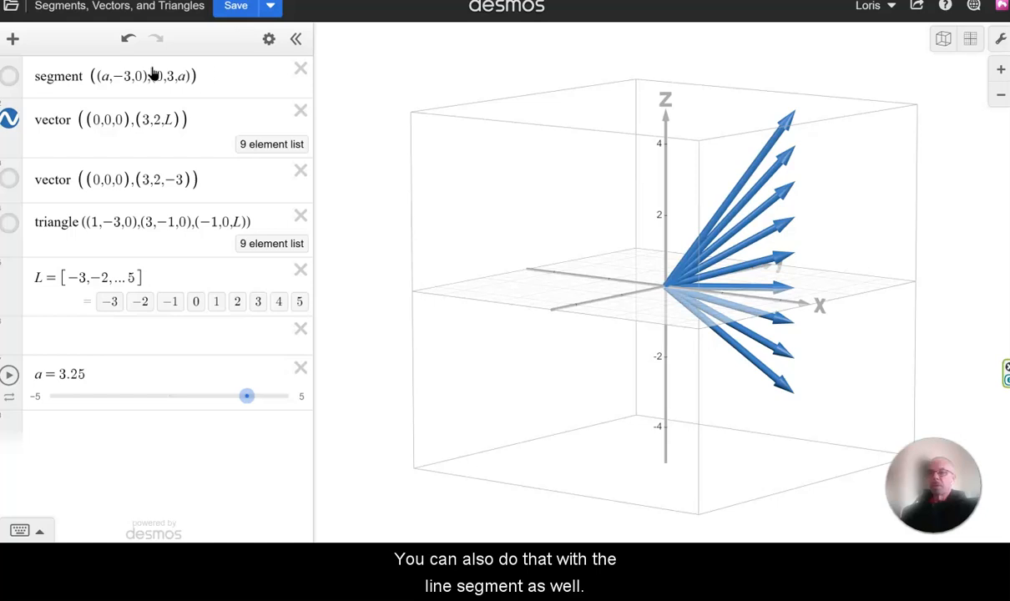